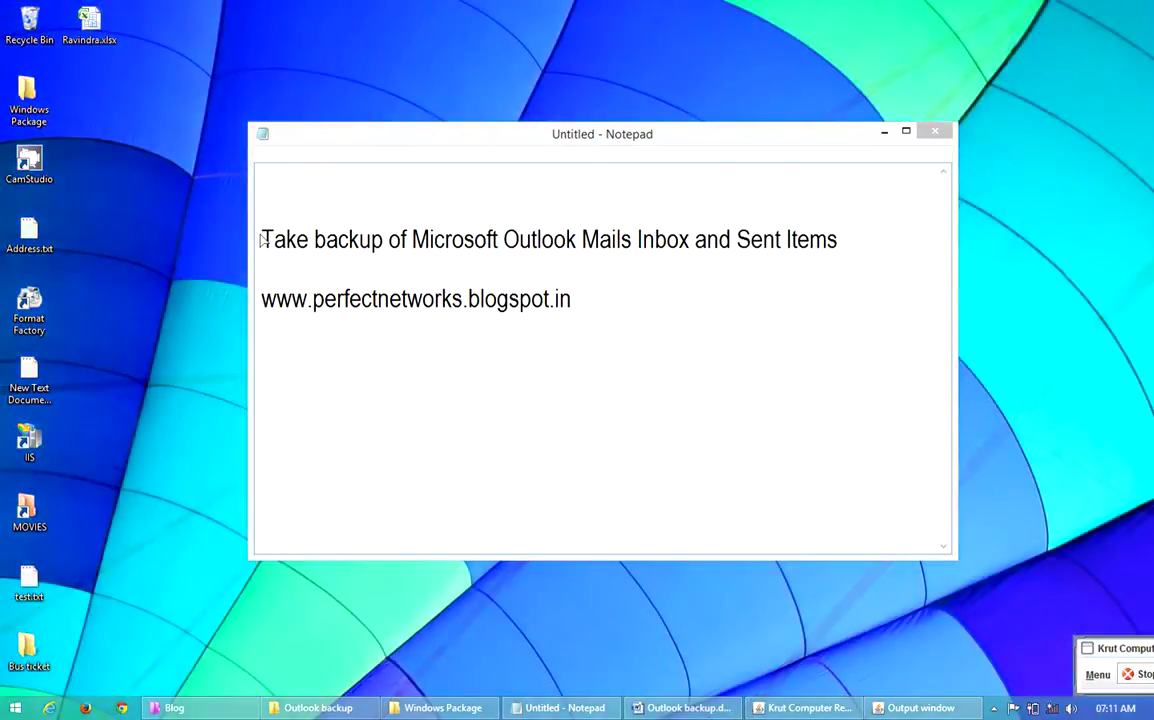
Highlight the first line of the Outlook backup note in Notepad, then minimize Notepad
double_click(265, 240)
left_click_drag(314, 240, 824, 260)
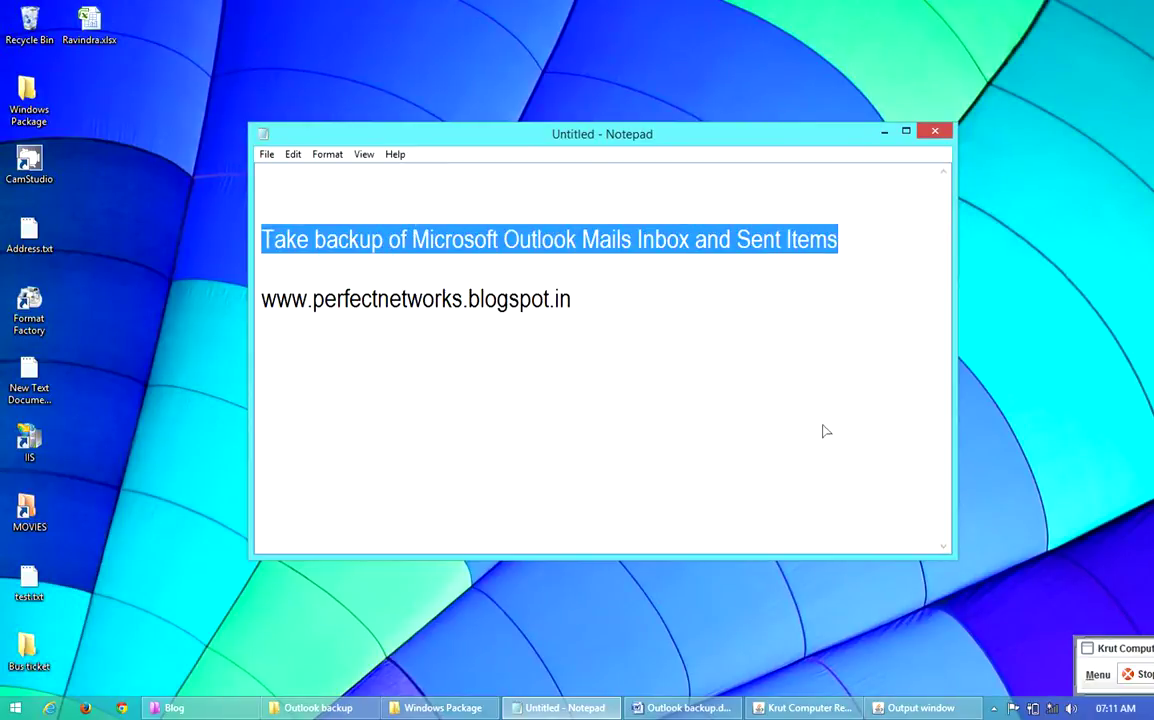
left_click(885, 133)
Refresh the desktop and launch Microsoft Office Outlook 2007 from the Start screen's Apps list
right_click(240, 268)
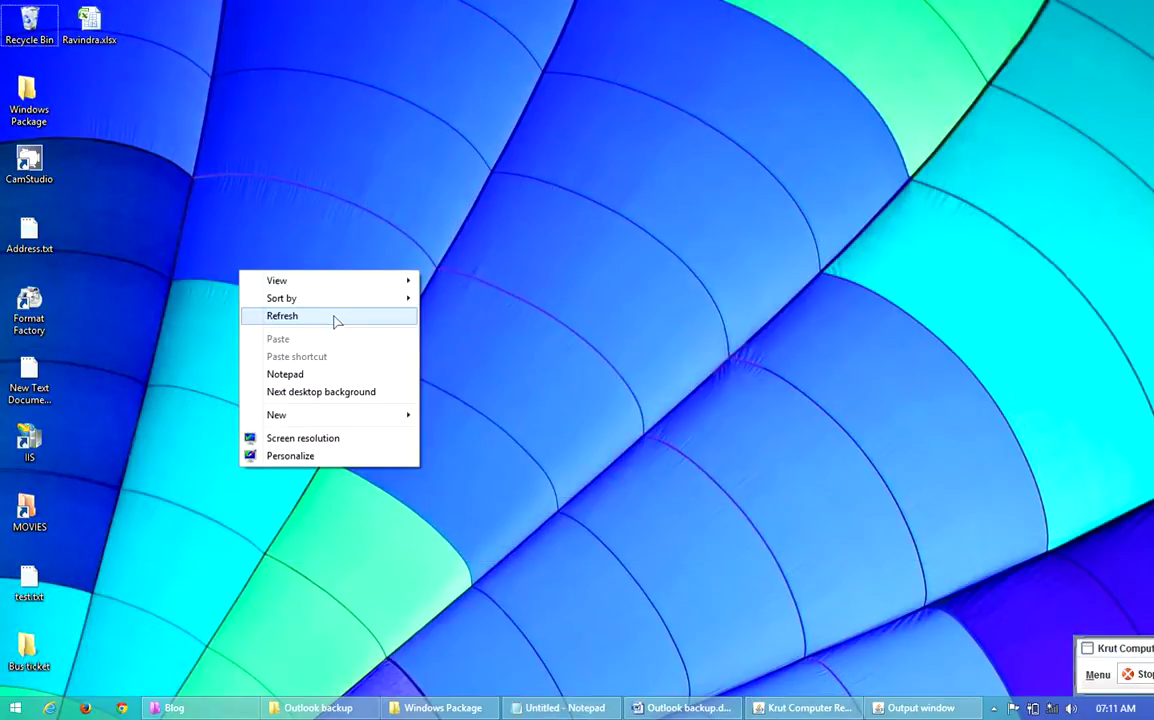
left_click(335, 322)
key("super")
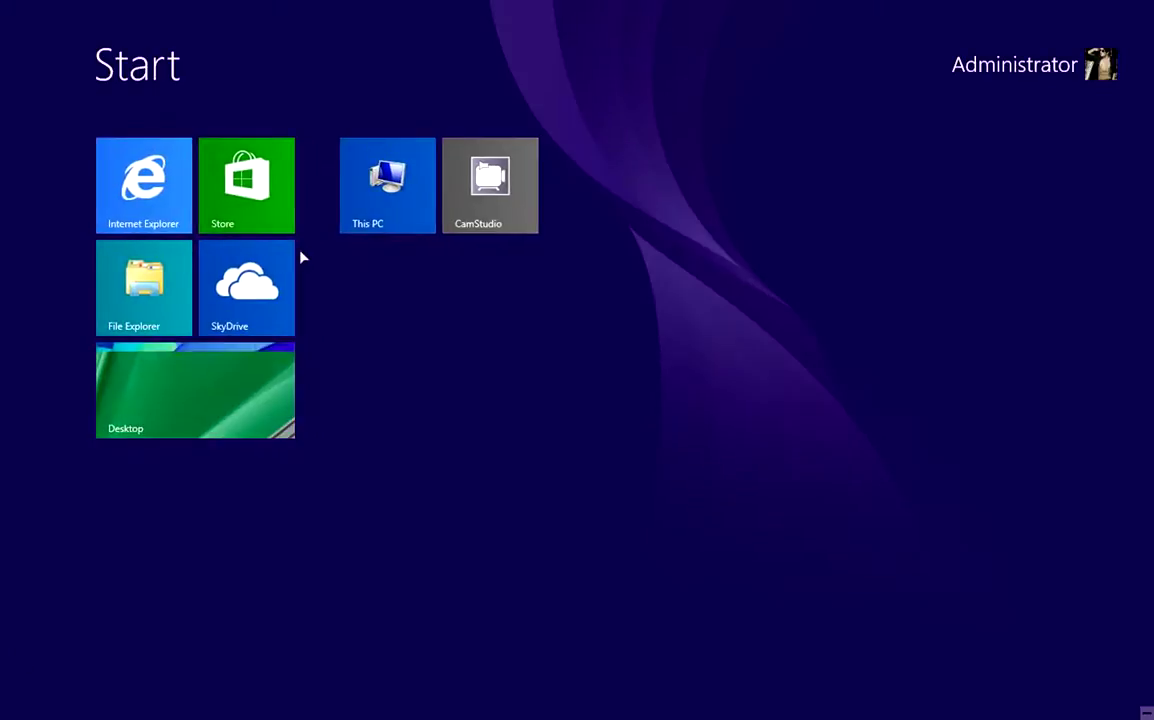
left_click(108, 677)
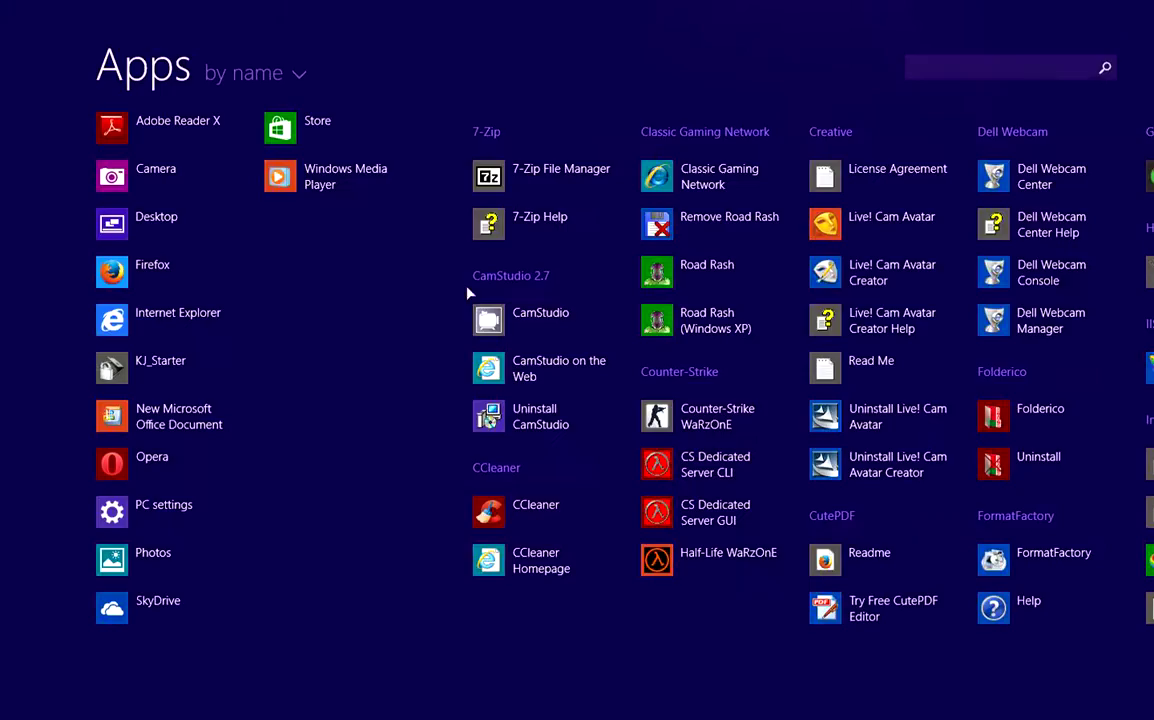
scroll(631, 441, "down", 1)
scroll(631, 441, "down", 5)
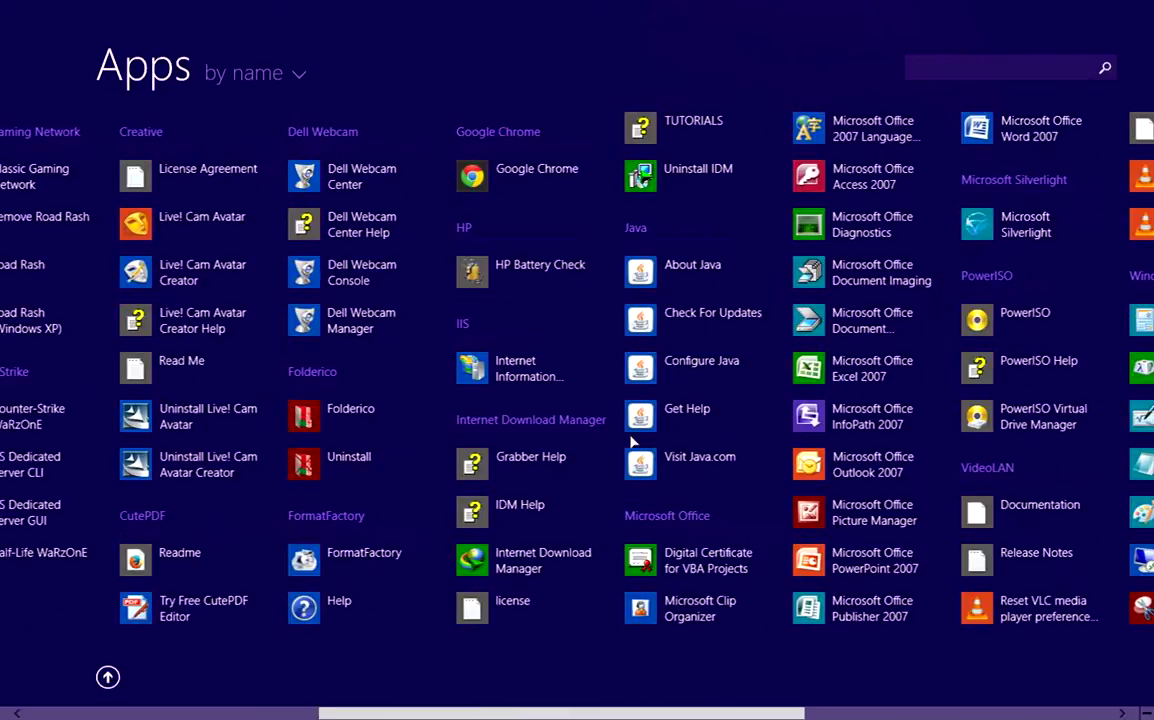
scroll(631, 441, "down", 1)
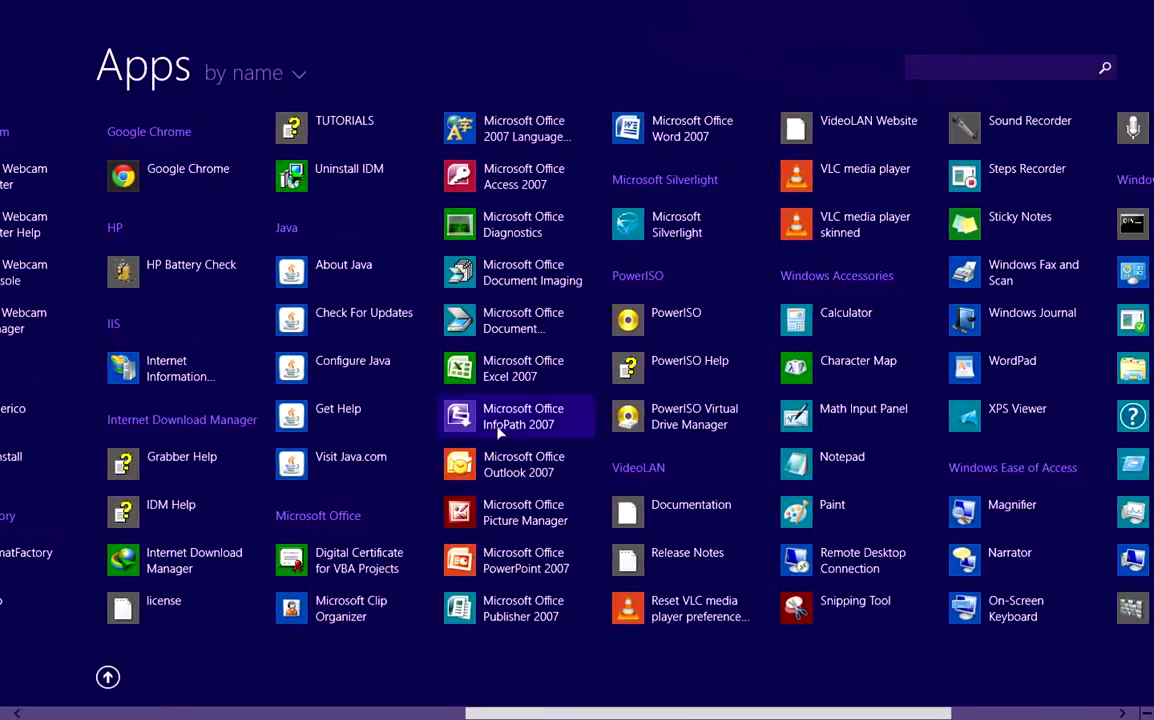
left_click(516, 476)
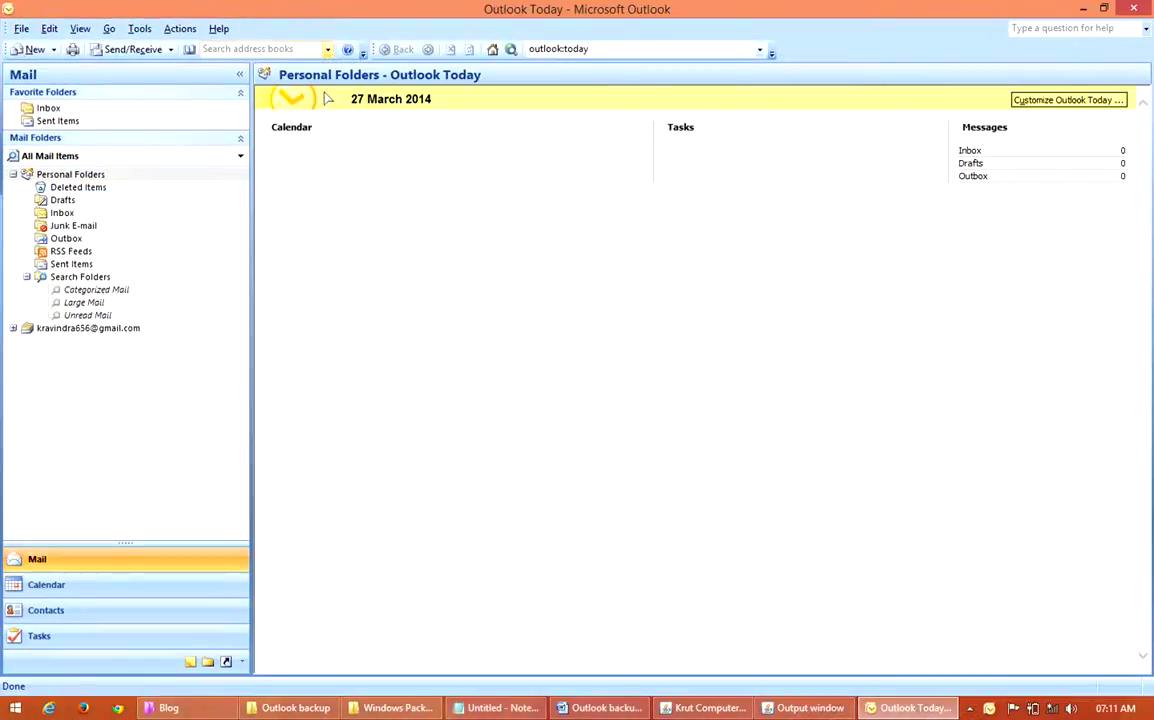
Restore and enlarge the Outlook window to fill most of the screen, then open the Inbox
double_click(760, 17)
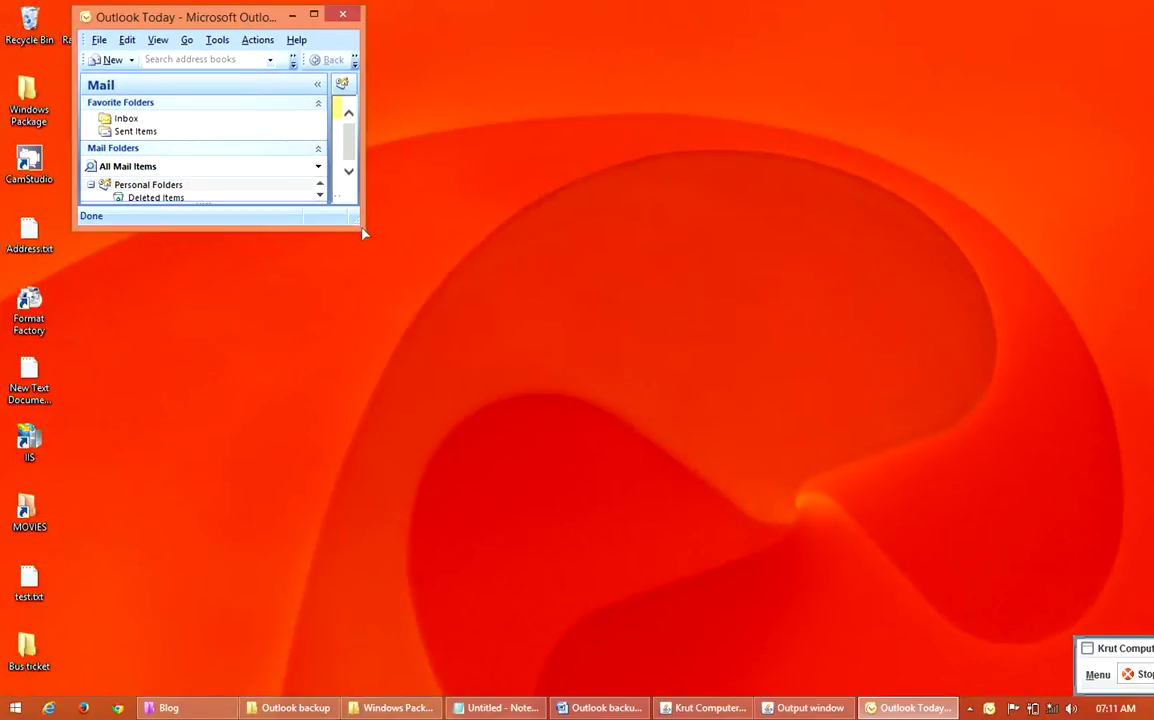
left_click_drag(363, 233, 1022, 600)
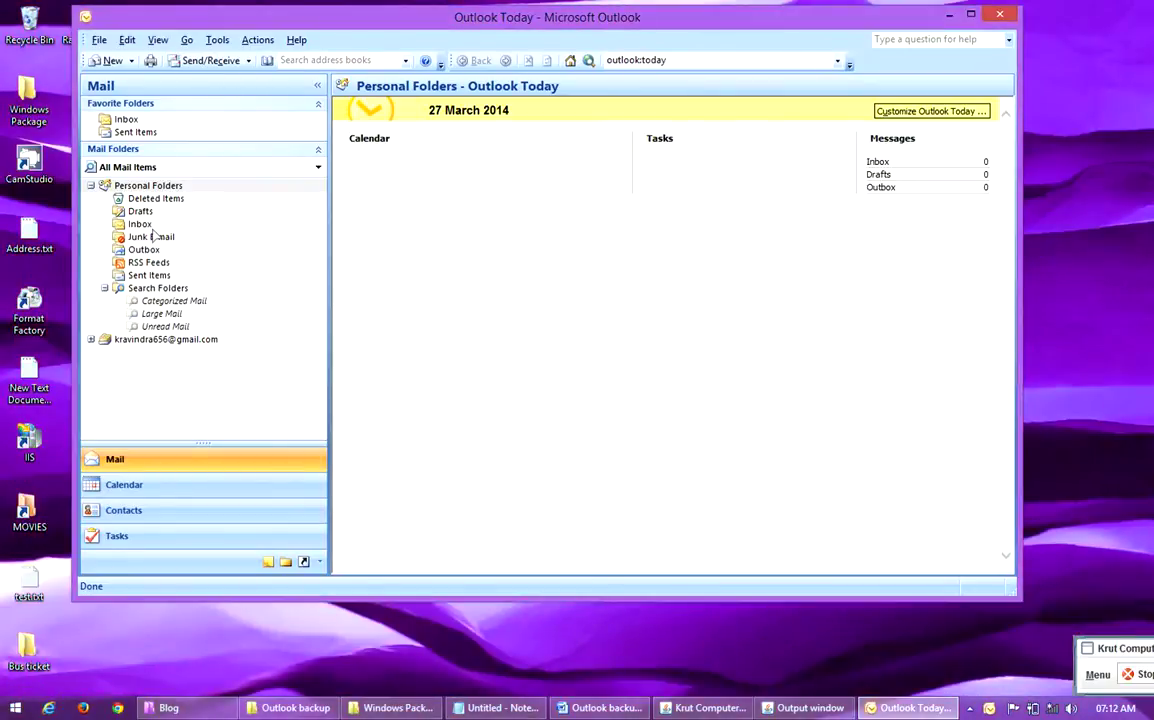
left_click(139, 226)
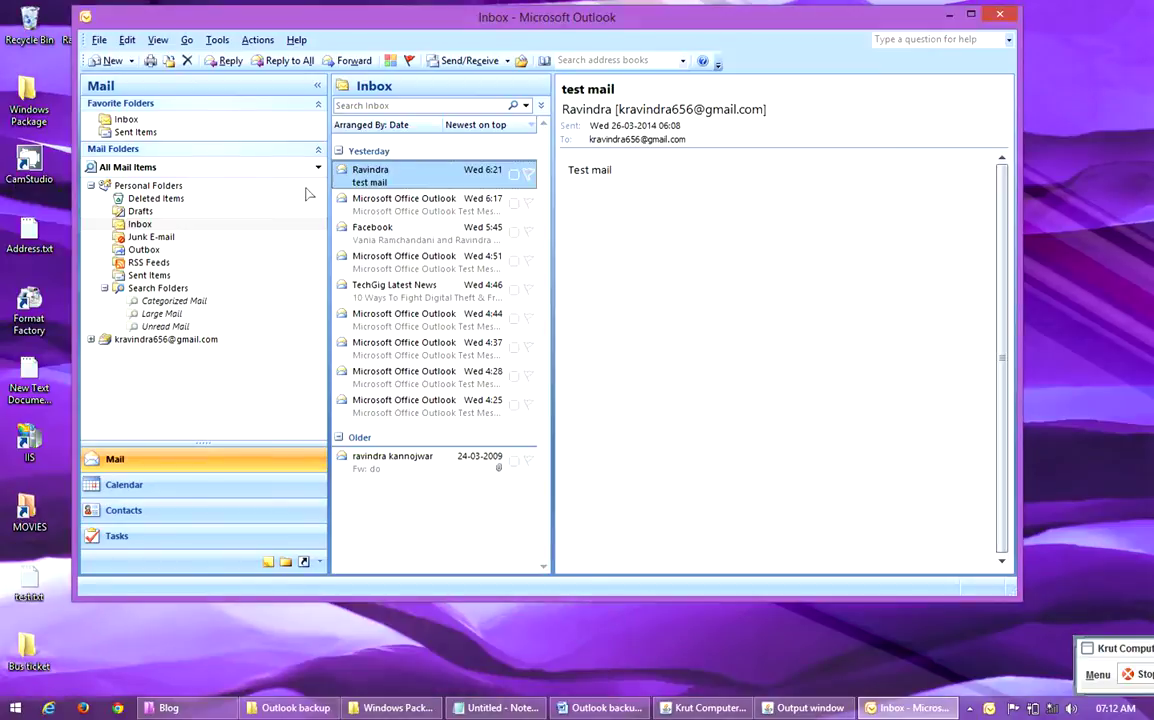
Start the Import and Export wizard with Export to a file and Personal Folder File (.pst)
left_click(98, 41)
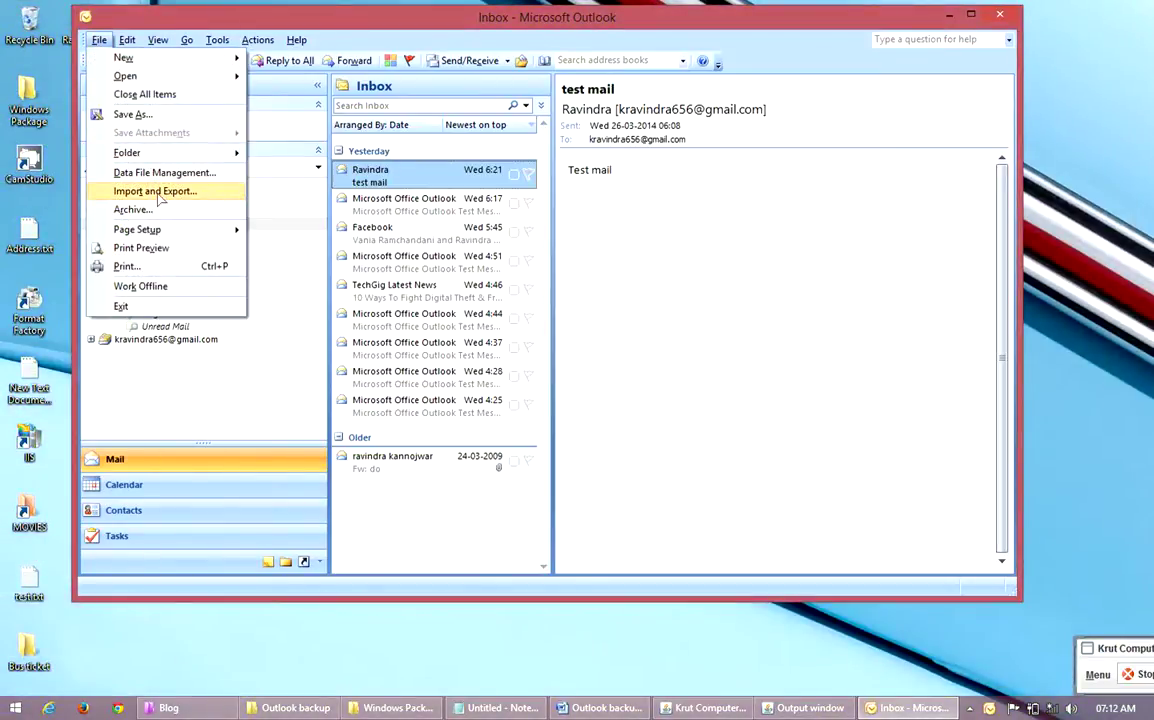
left_click(202, 197)
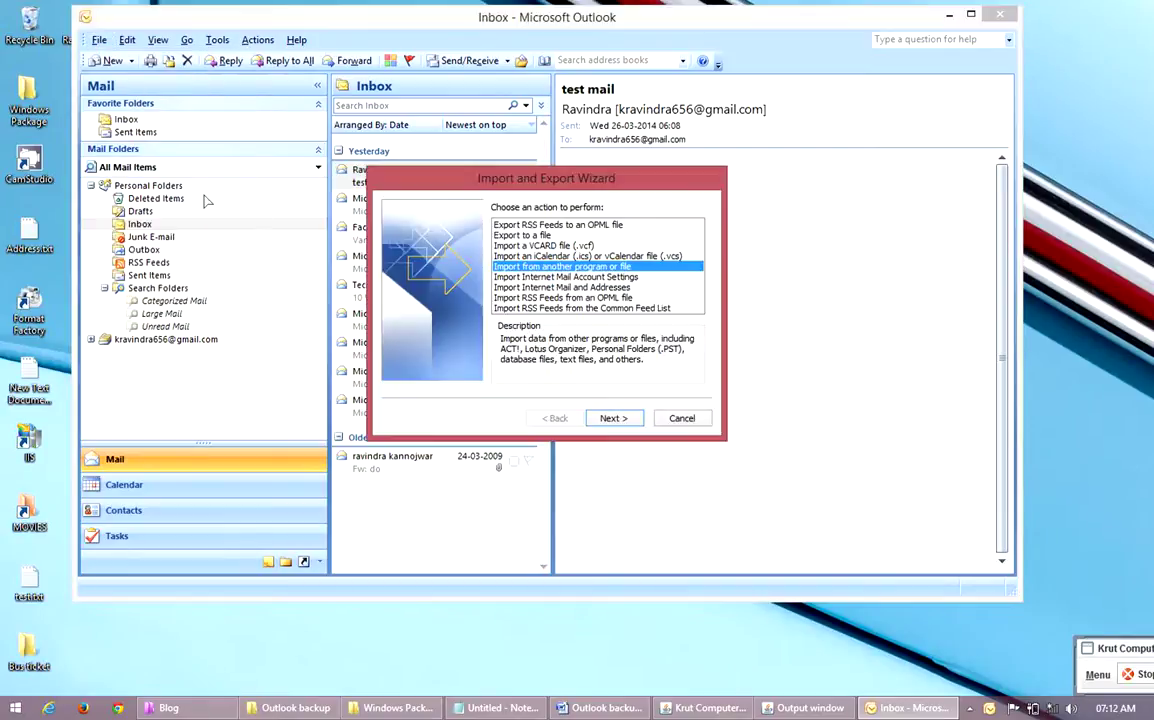
left_click_drag(432, 190, 304, 142)
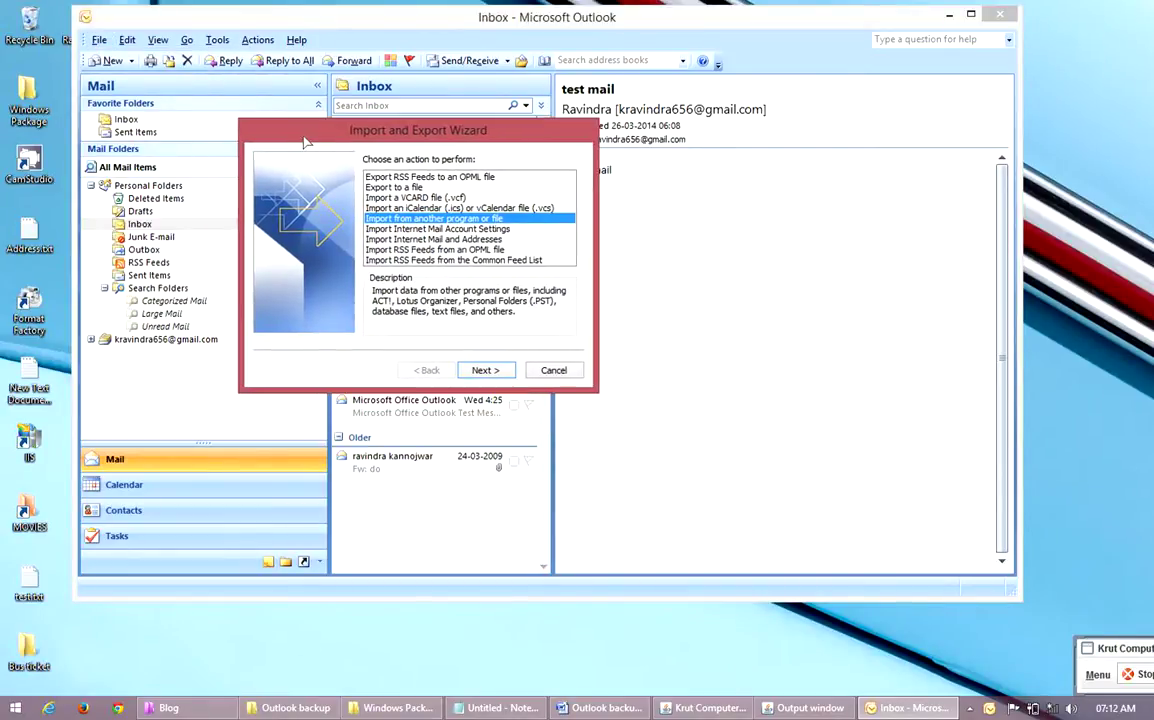
left_click(393, 187)
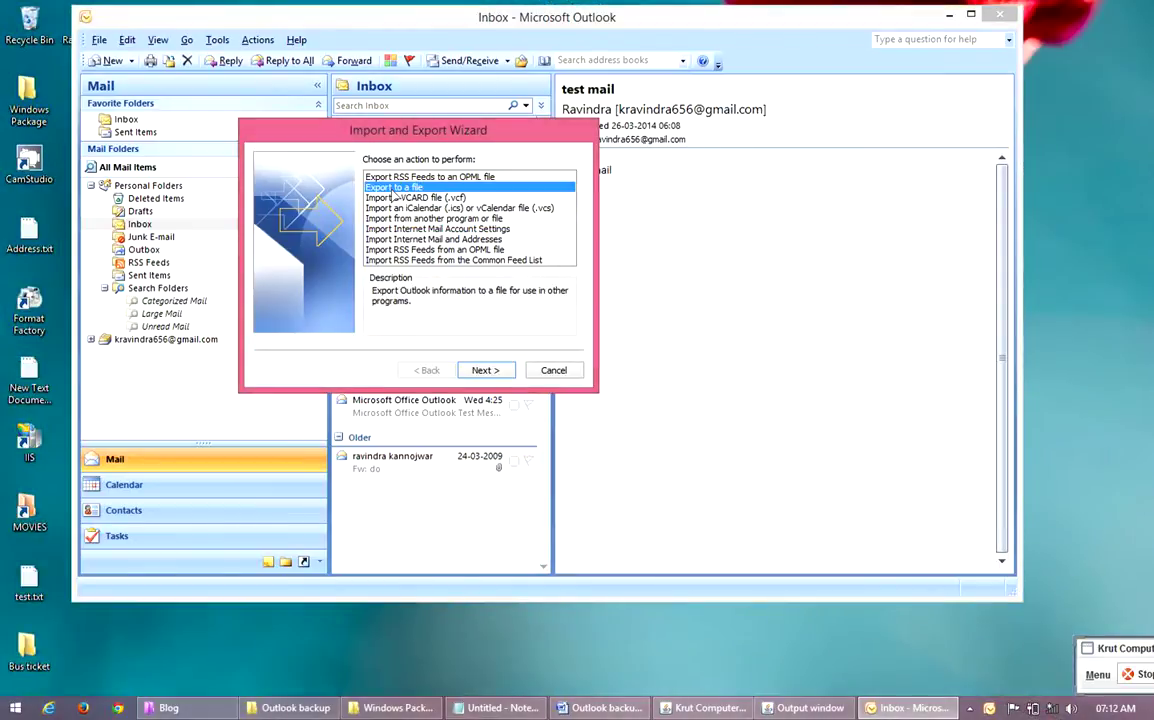
left_click(485, 370)
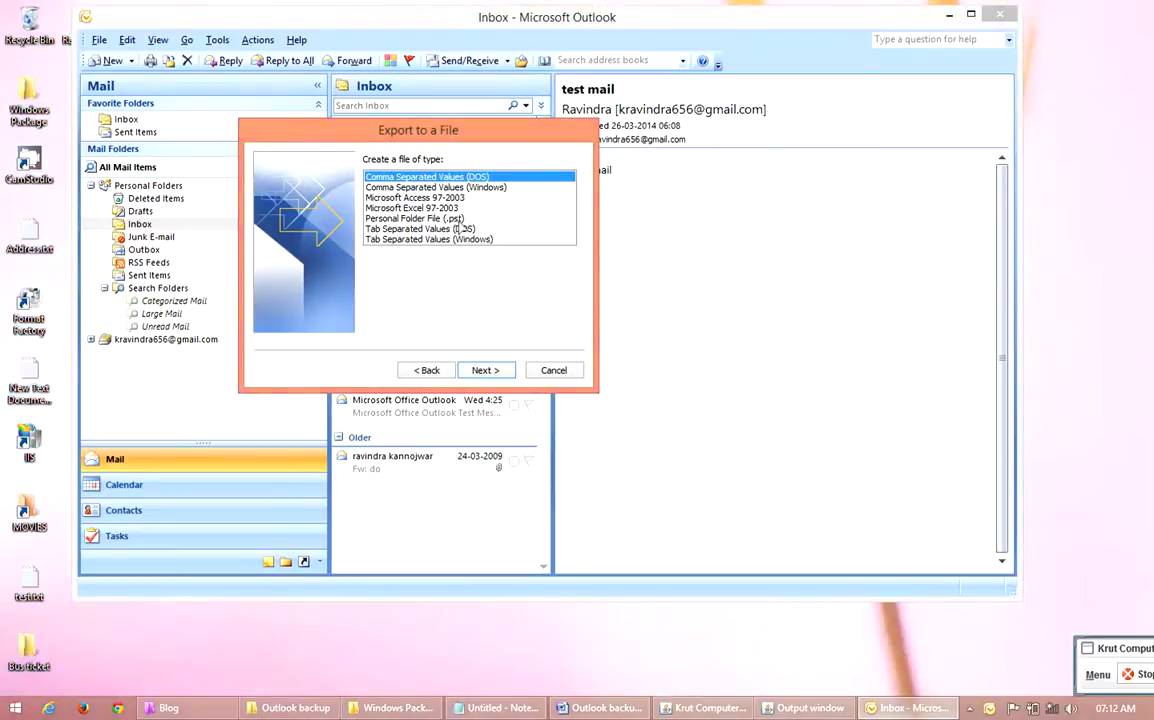
left_click(463, 220)
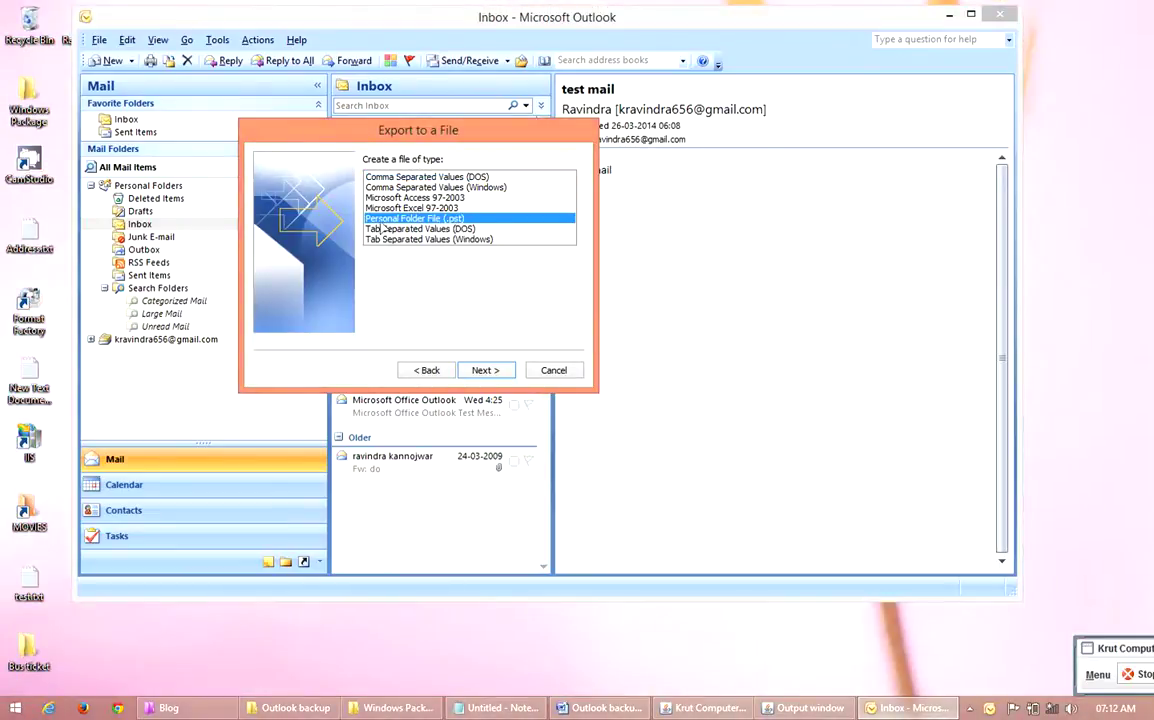
left_click(487, 371)
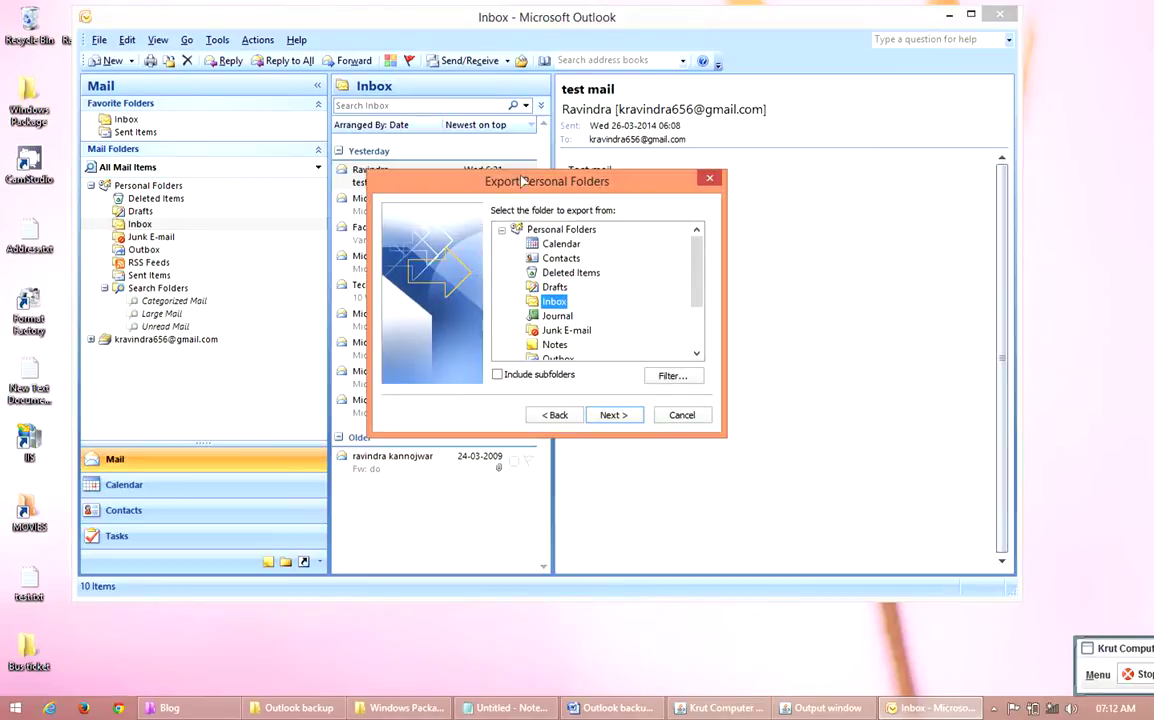
Choose Inbox as the folder to export and tick Include subfolders
left_click_drag(527, 187, 458, 96)
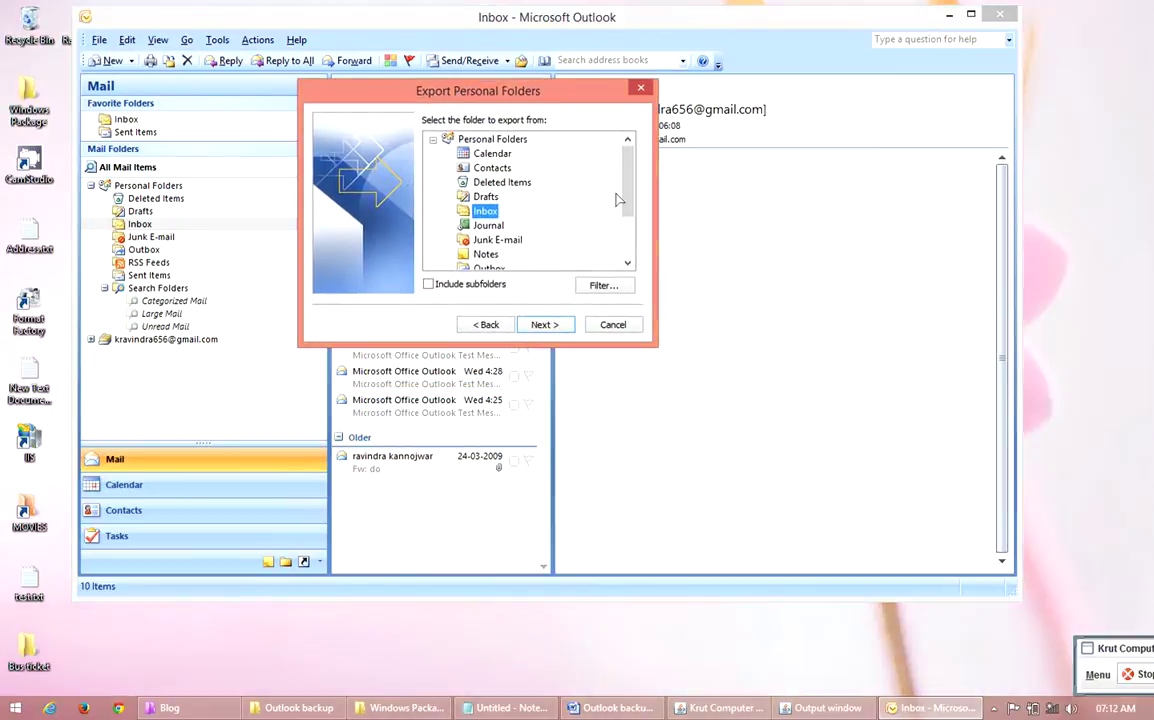
scroll(545, 195, "down", 2)
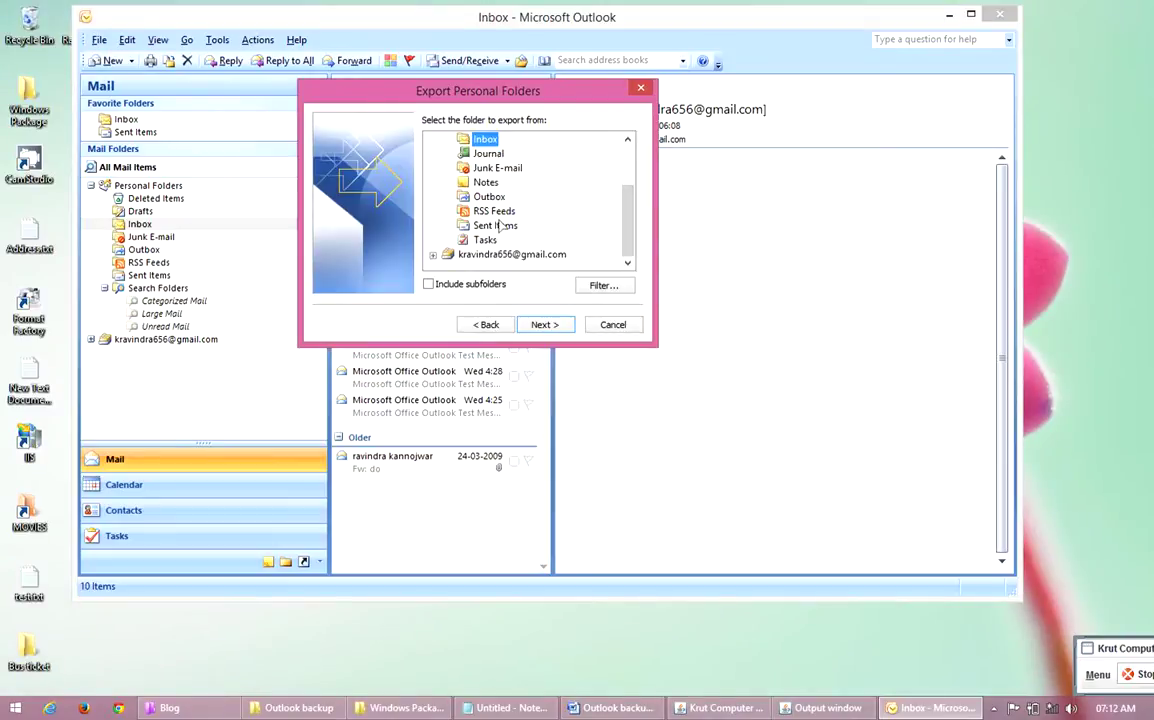
left_click(495, 225)
left_click_drag(628, 238, 628, 212)
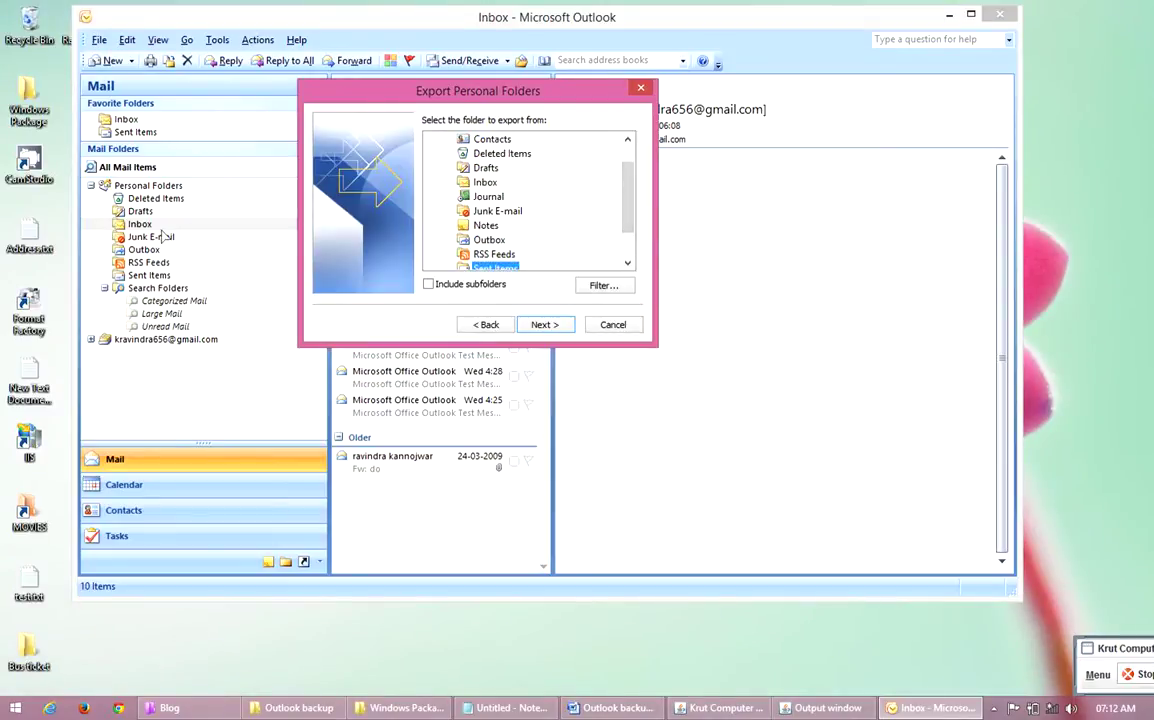
left_click(484, 183)
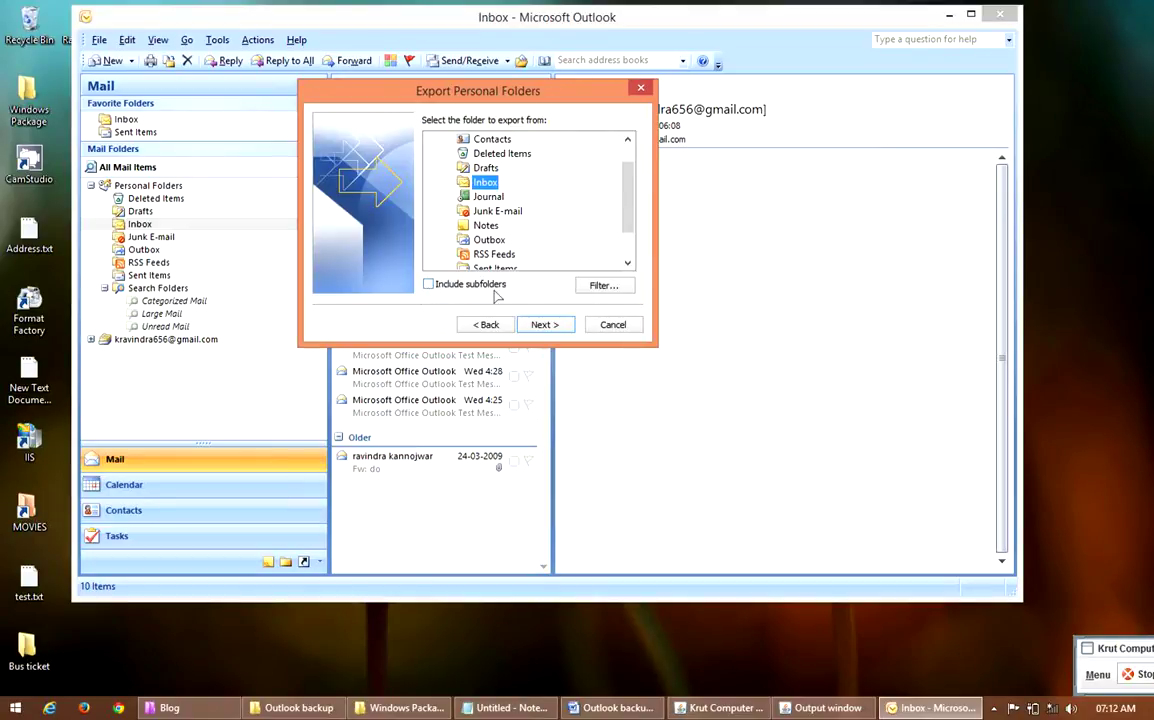
left_click(429, 285)
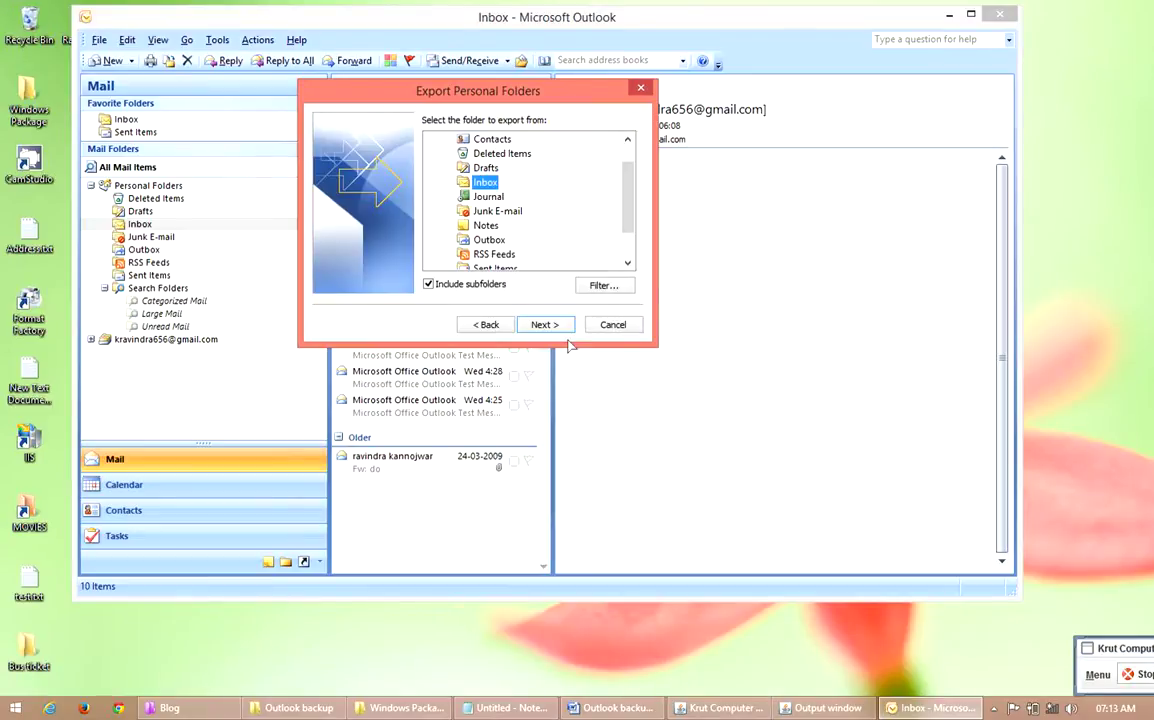
Move to the Save exported file as page and browse for the file's location
left_click(541, 326)
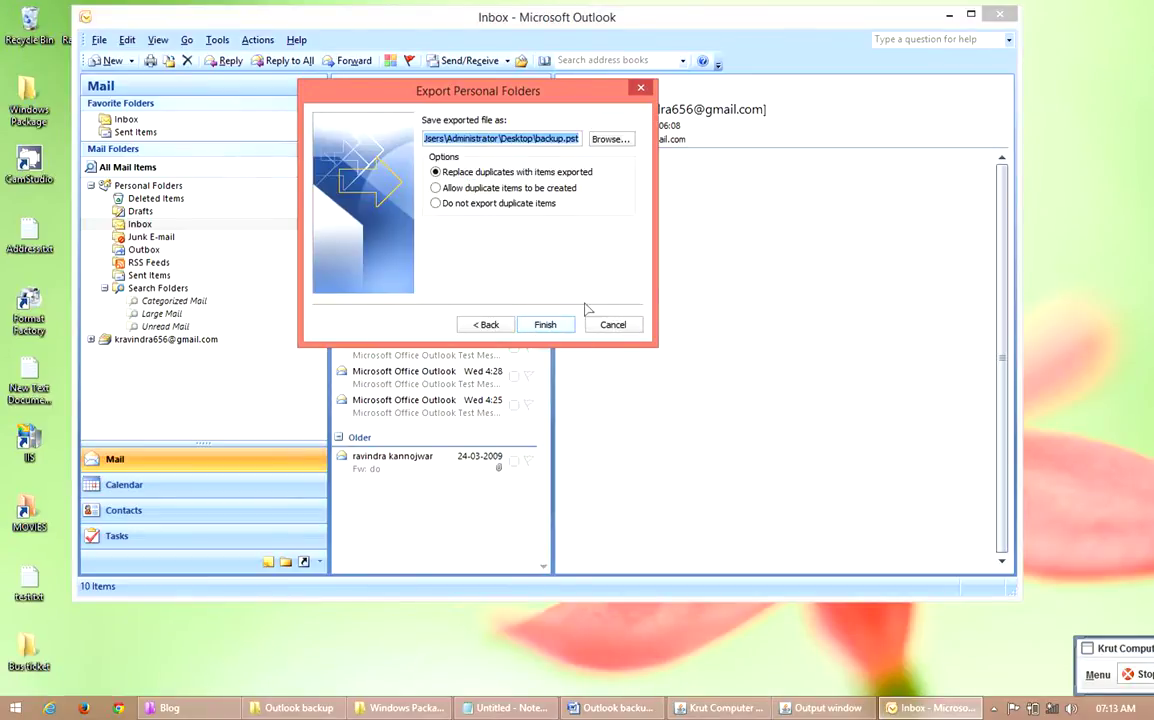
left_click(610, 139)
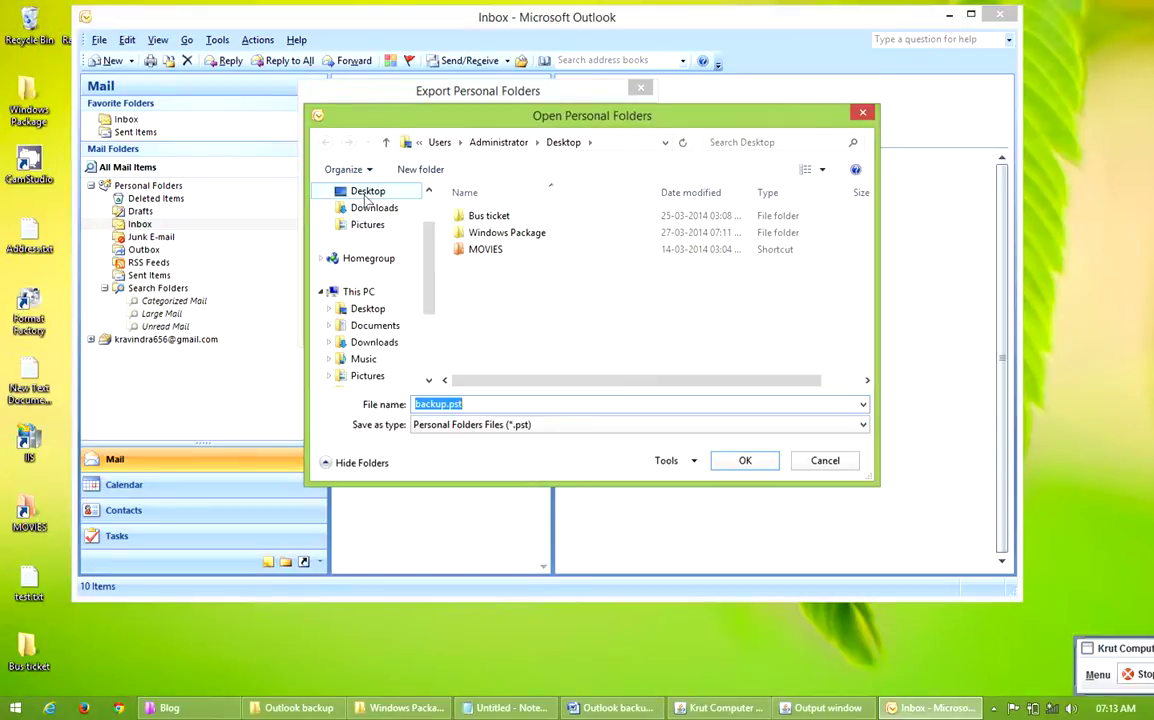
Set the export file to Backup.pst in the Desktop folder
left_click(366, 195)
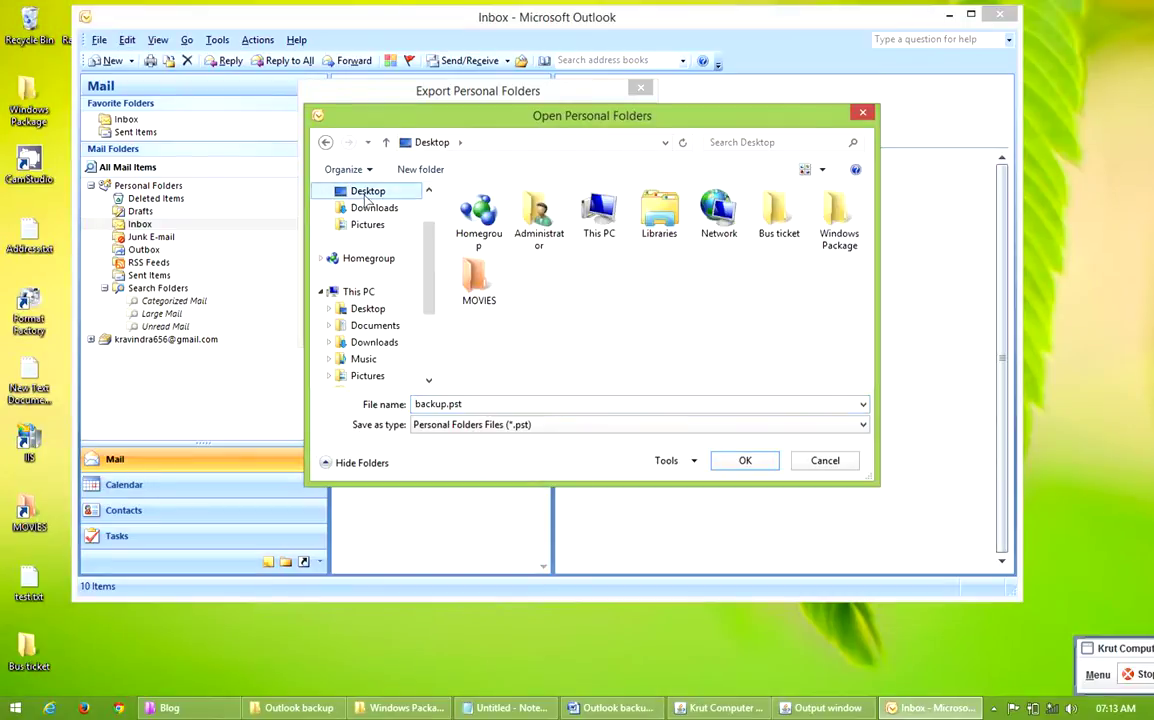
left_click(478, 404)
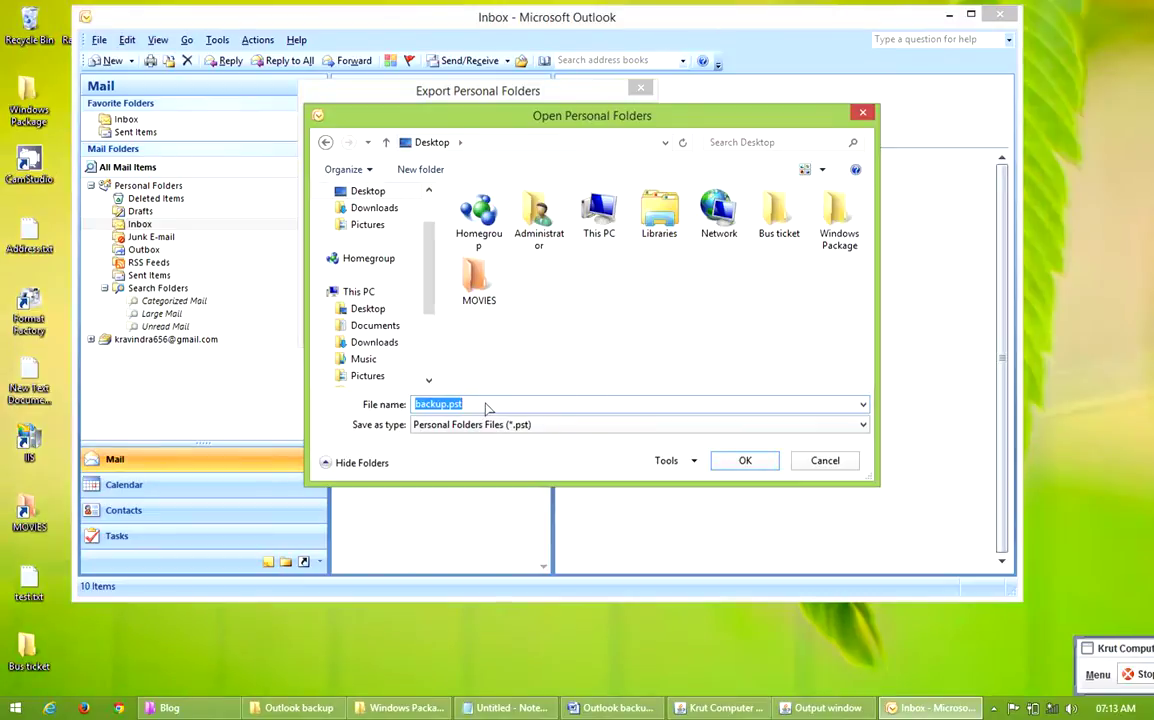
type("Ba")
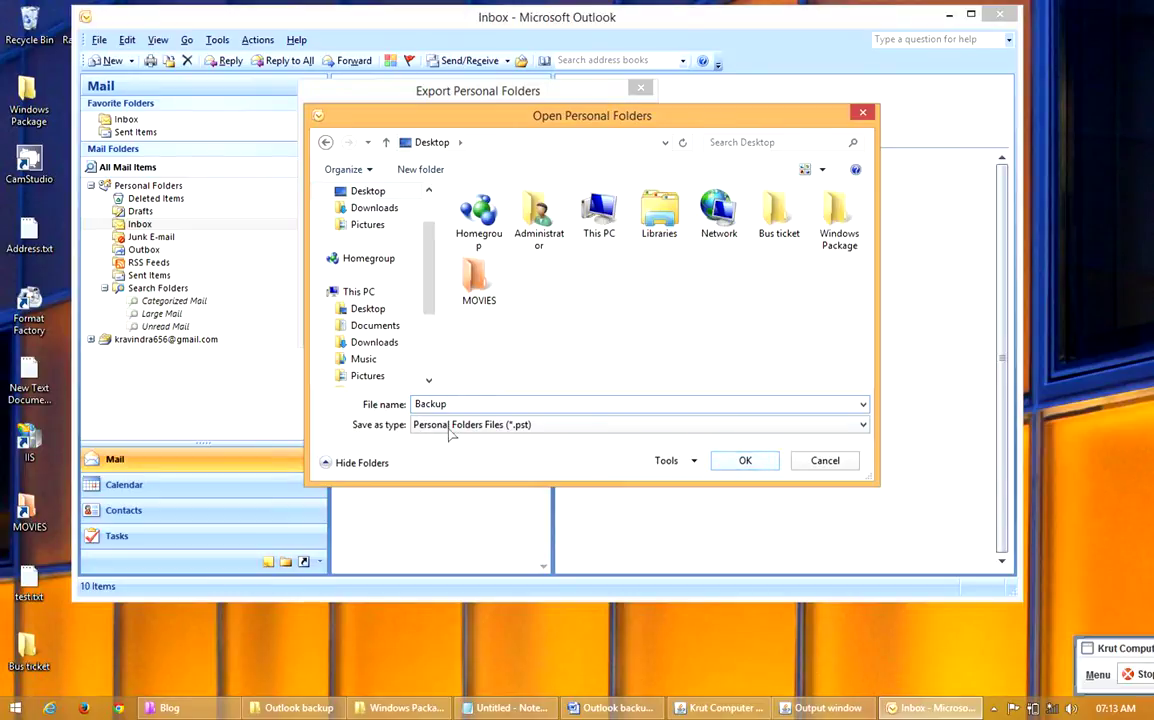
double_click(420, 404)
left_click(760, 465)
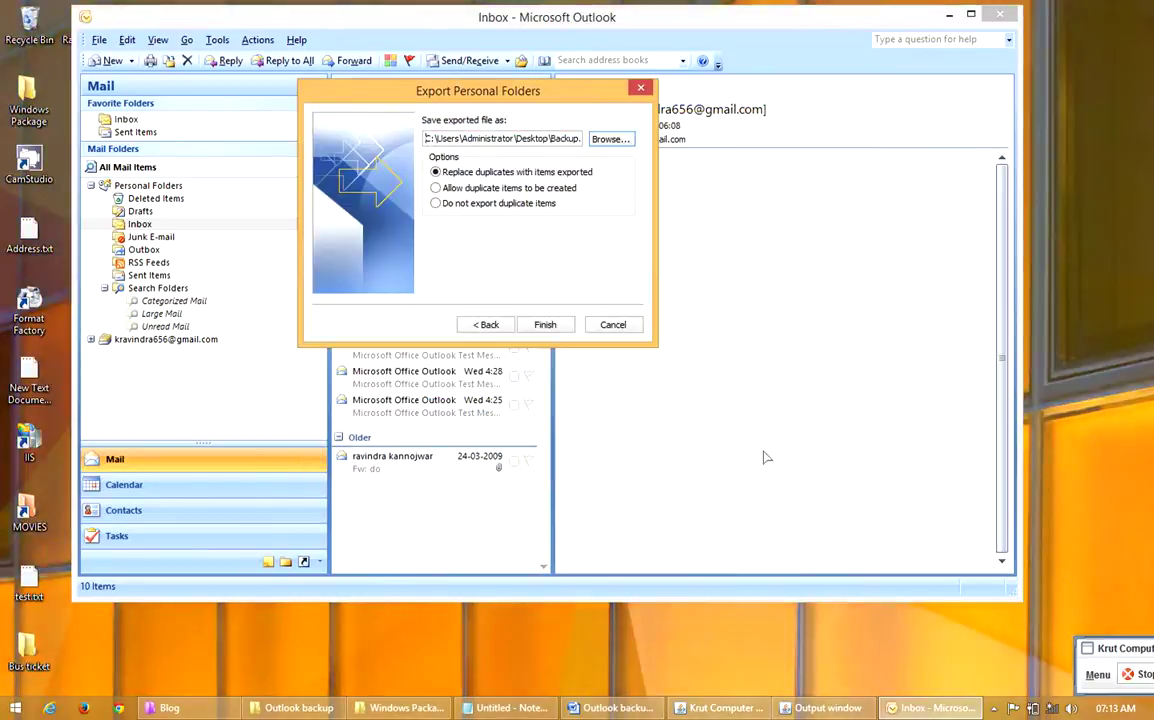
Finish the Export Personal Folders setup
left_click(545, 325)
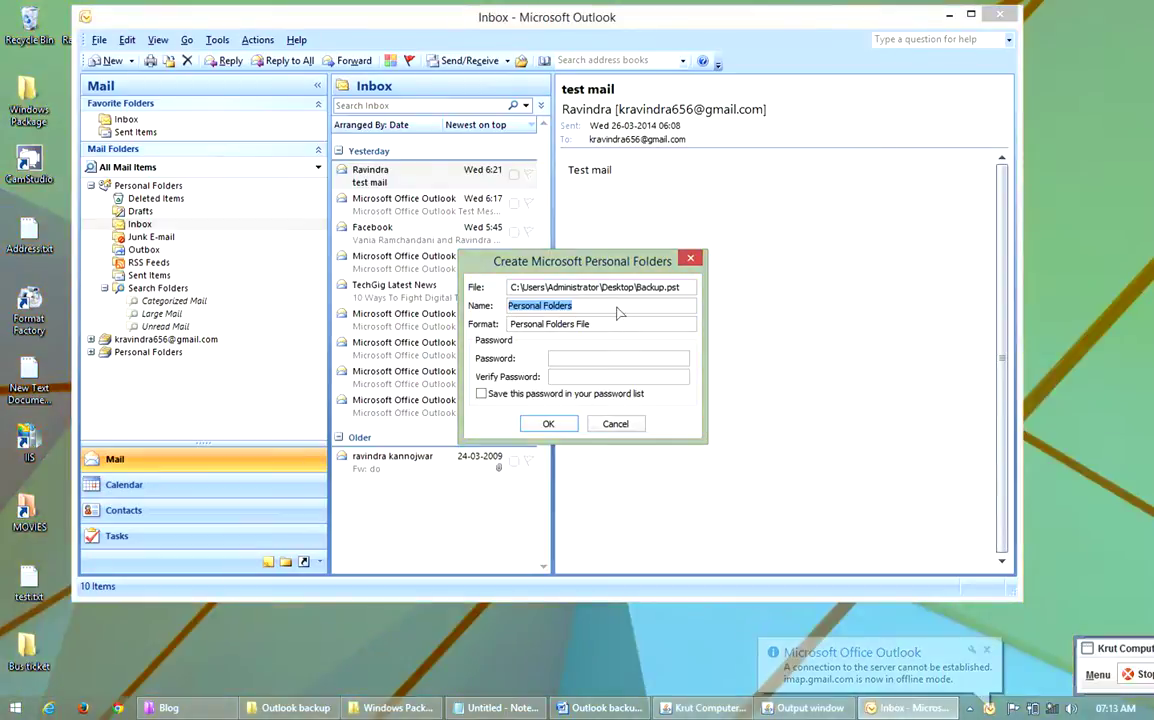
Name the new folders file Backup, then set and confirm its password
type("Bac")
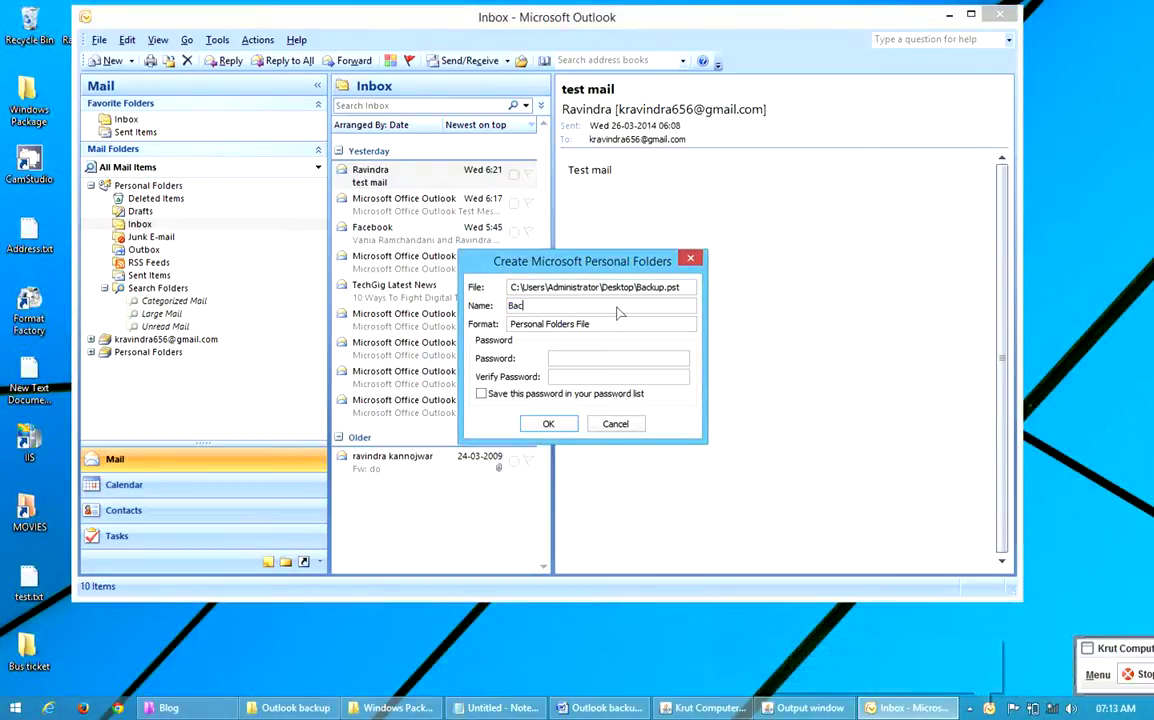
type("kup")
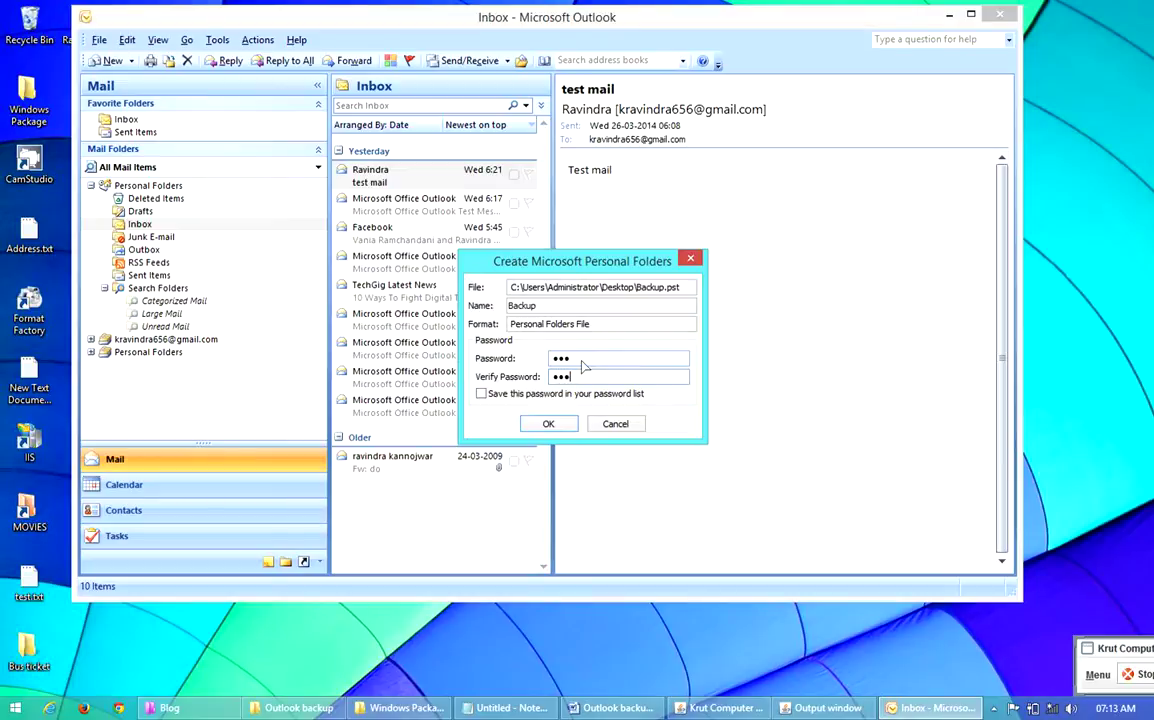
left_click(550, 425)
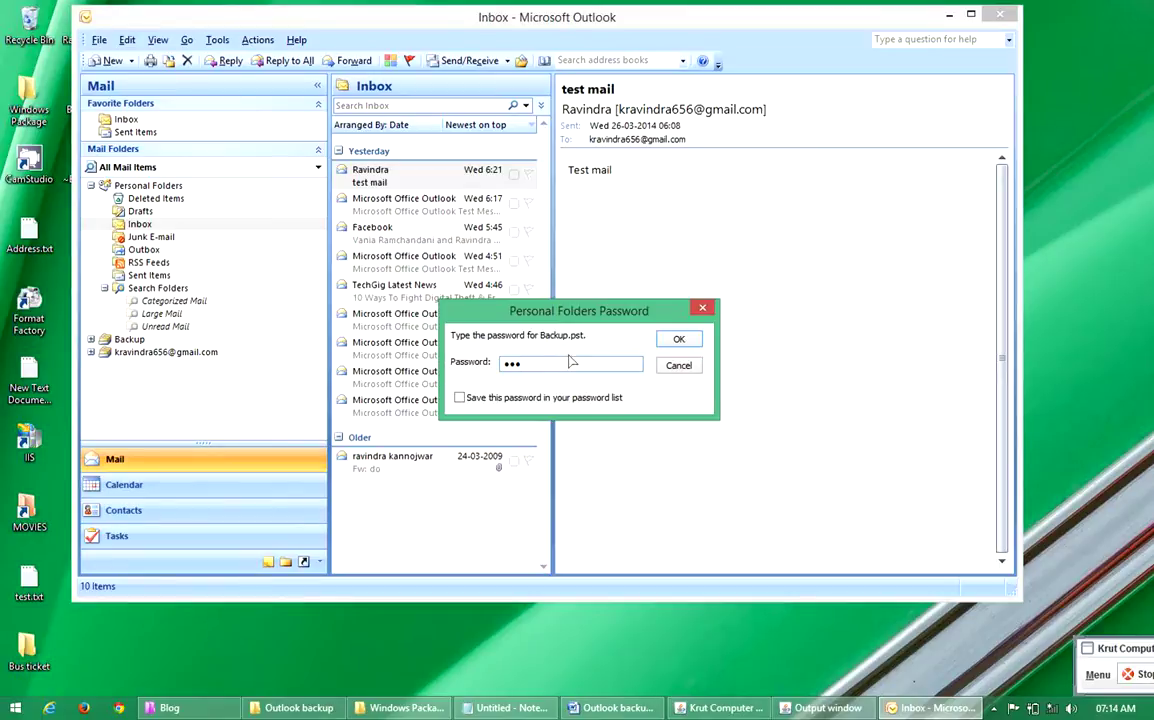
left_click(677, 342)
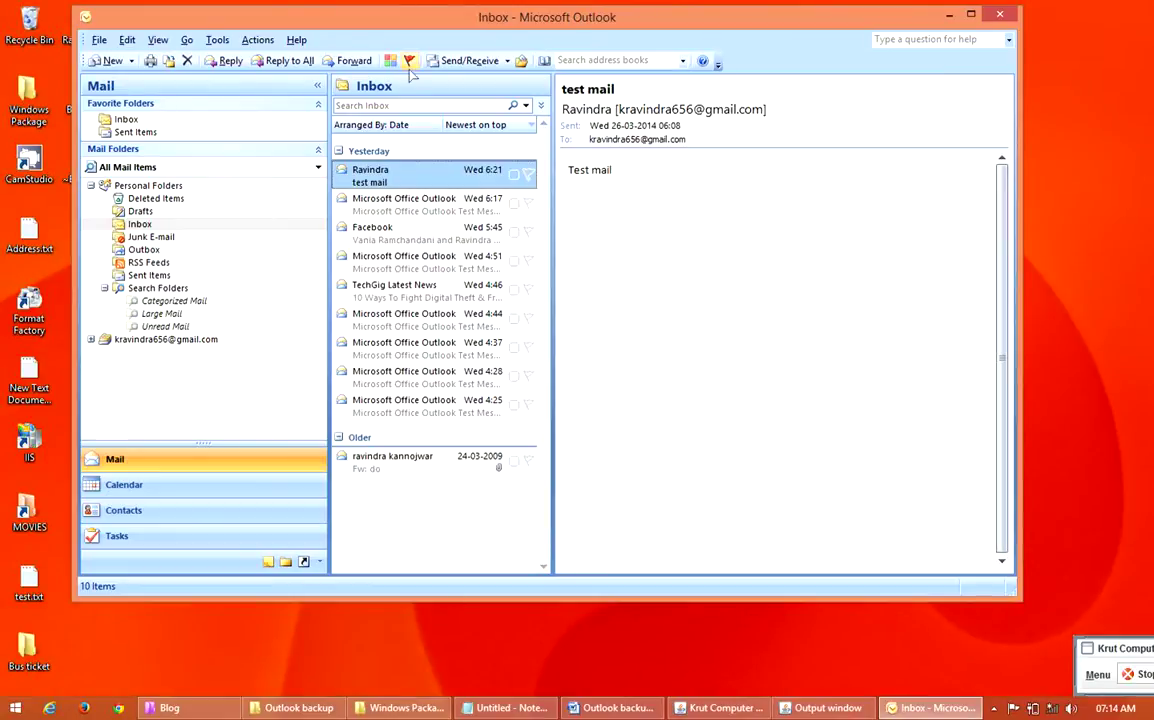
left_click_drag(476, 18, 572, 43)
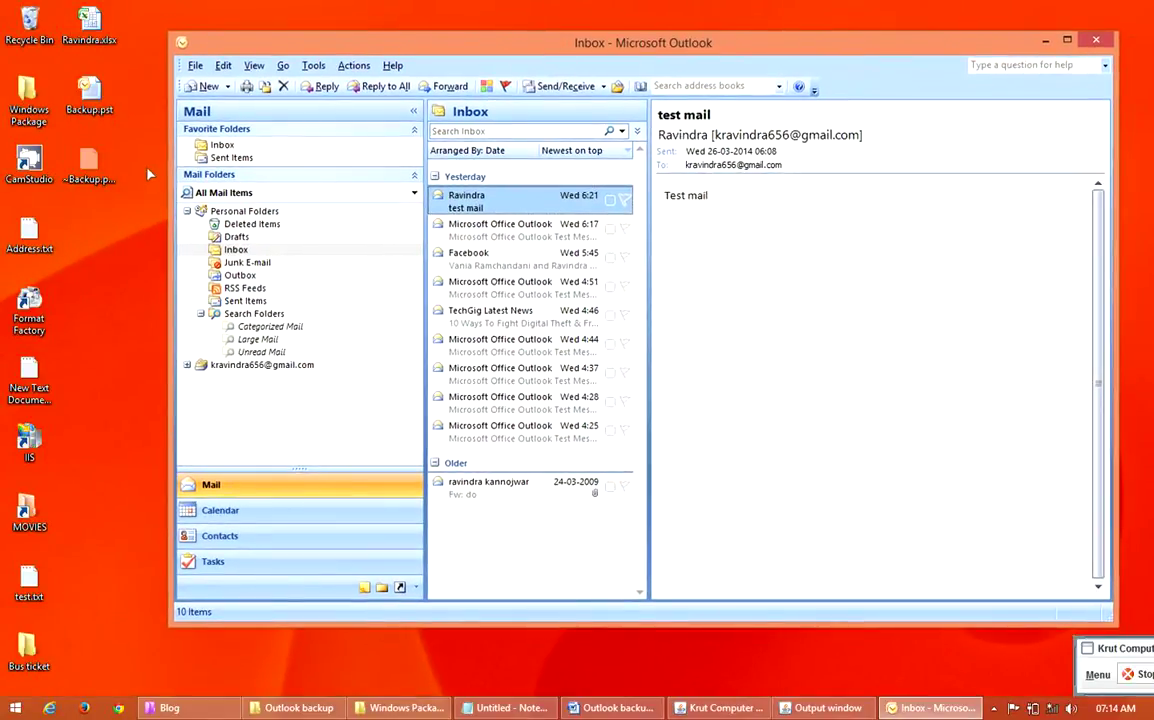
Refresh the desktop to confirm Backup.pst is there
left_click(98, 112)
right_click(68, 268)
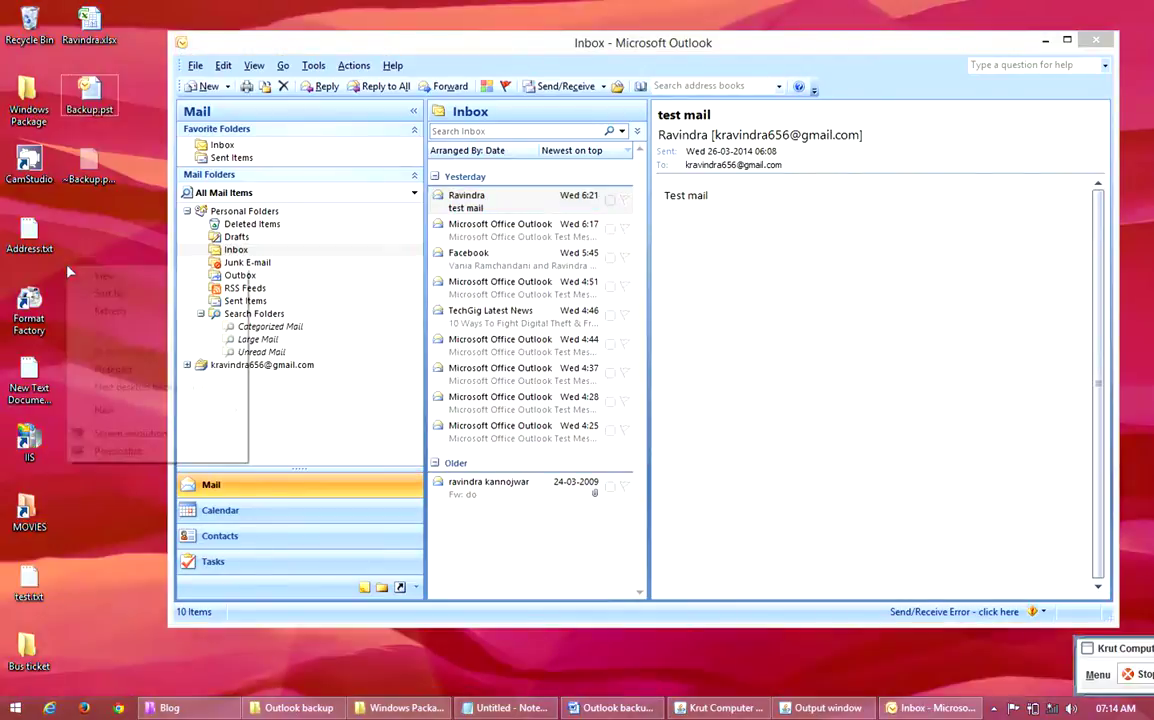
left_click(112, 310)
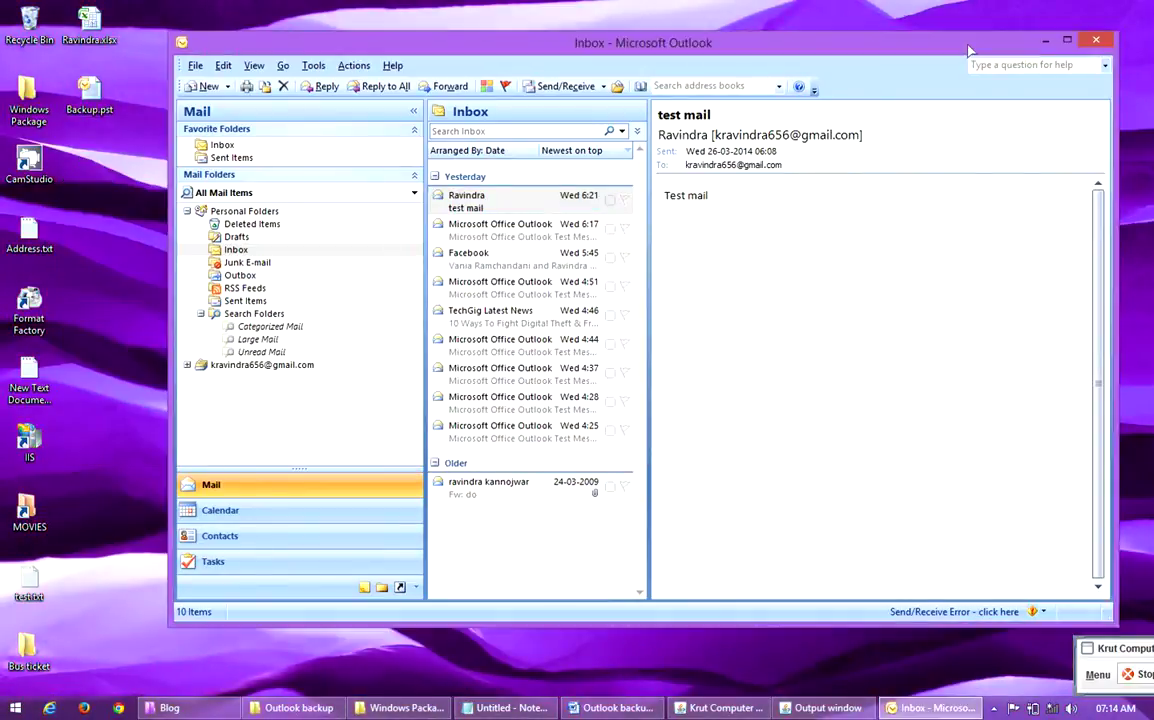
left_click(88, 95)
right_click(110, 180)
left_click(130, 201)
left_click(95, 100)
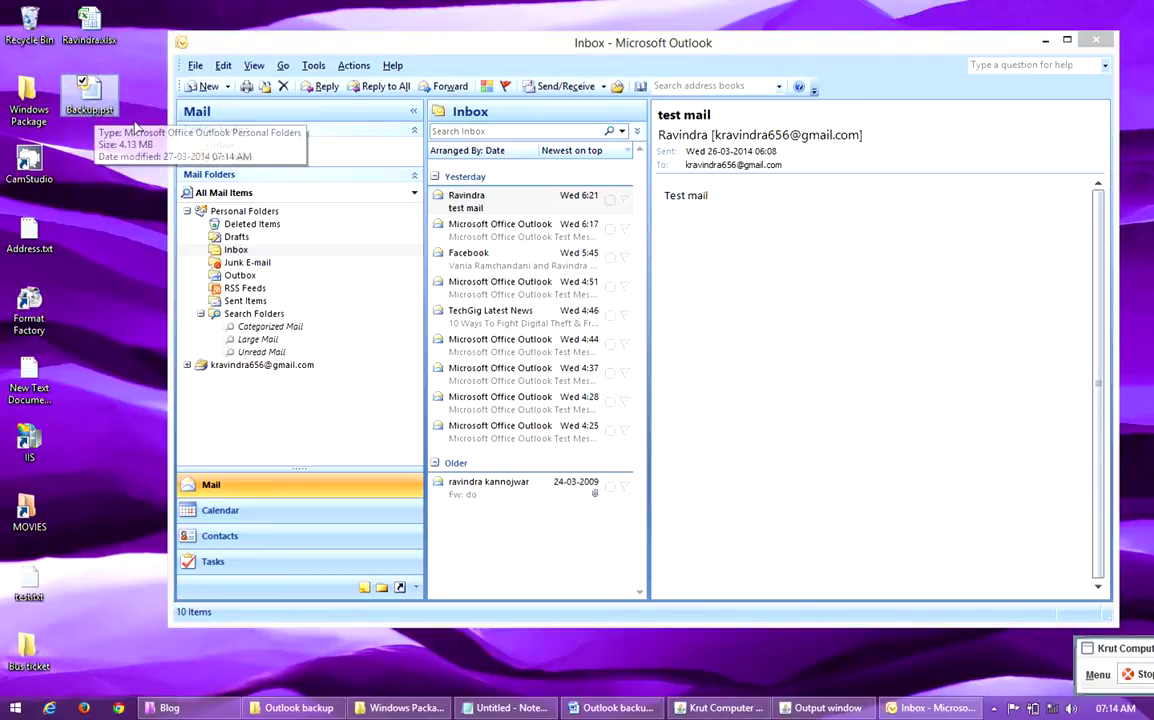
Close Outlook and restore the Notepad notes, selecting the blog web address line
left_click(1097, 41)
right_click(426, 218)
left_click(482, 259)
left_click(566, 708)
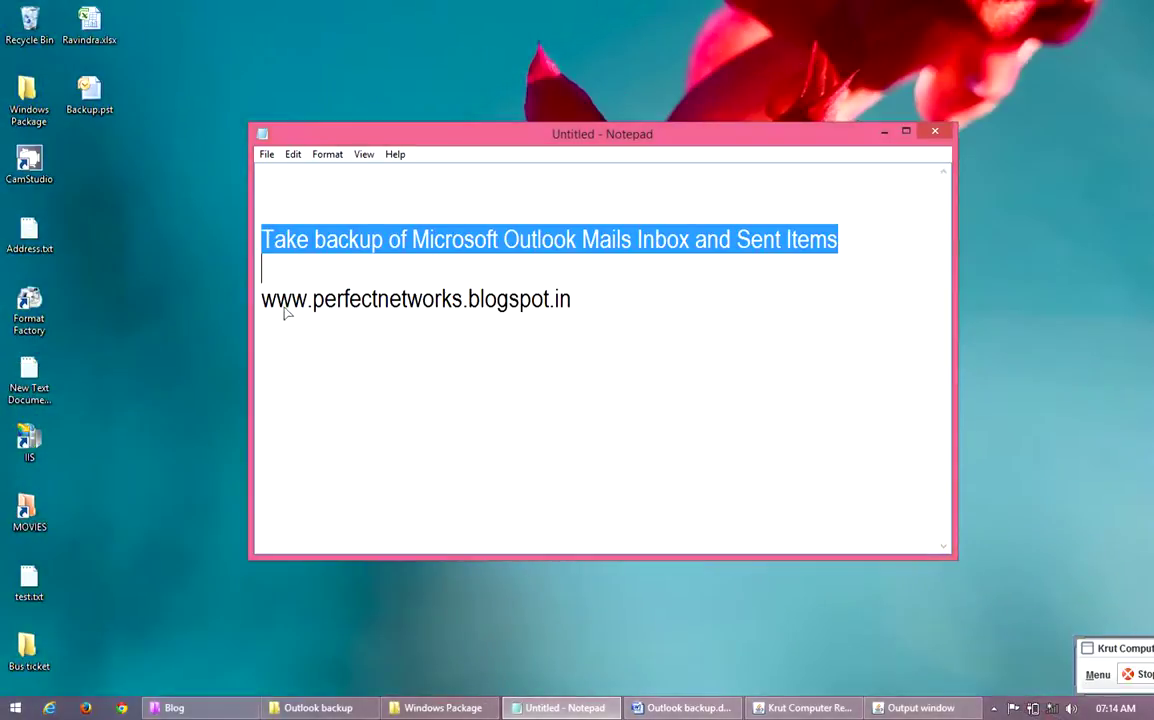
left_click(318, 330)
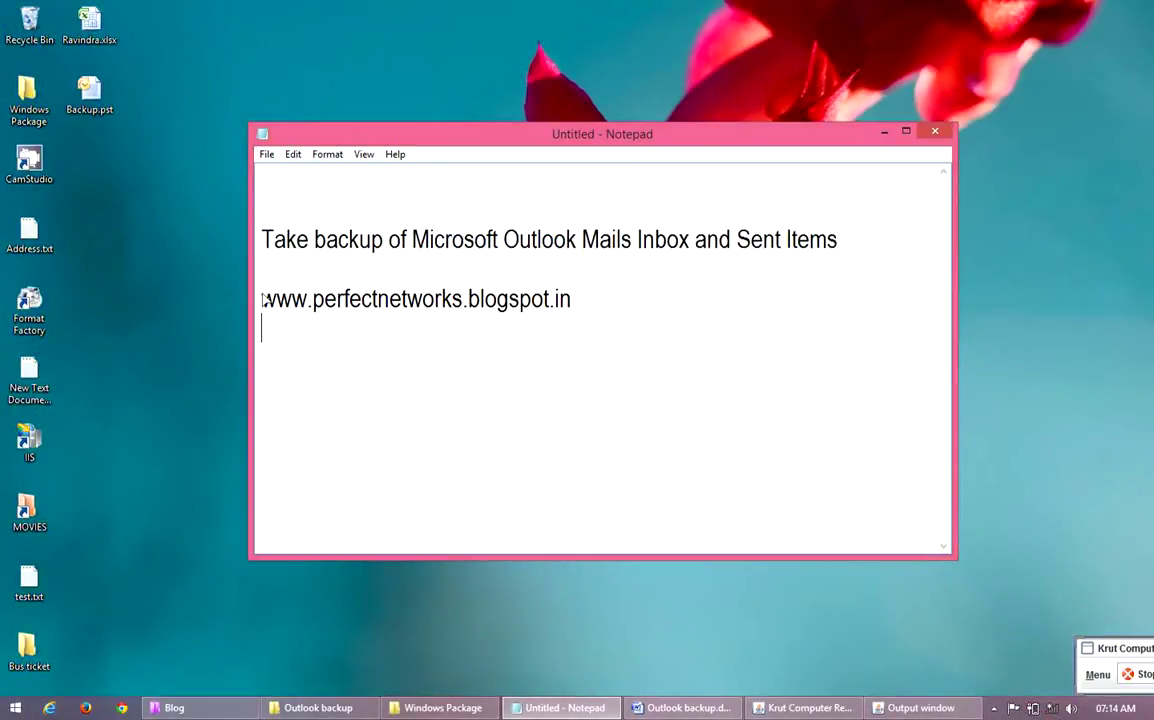
left_click_drag(261, 298, 588, 310)
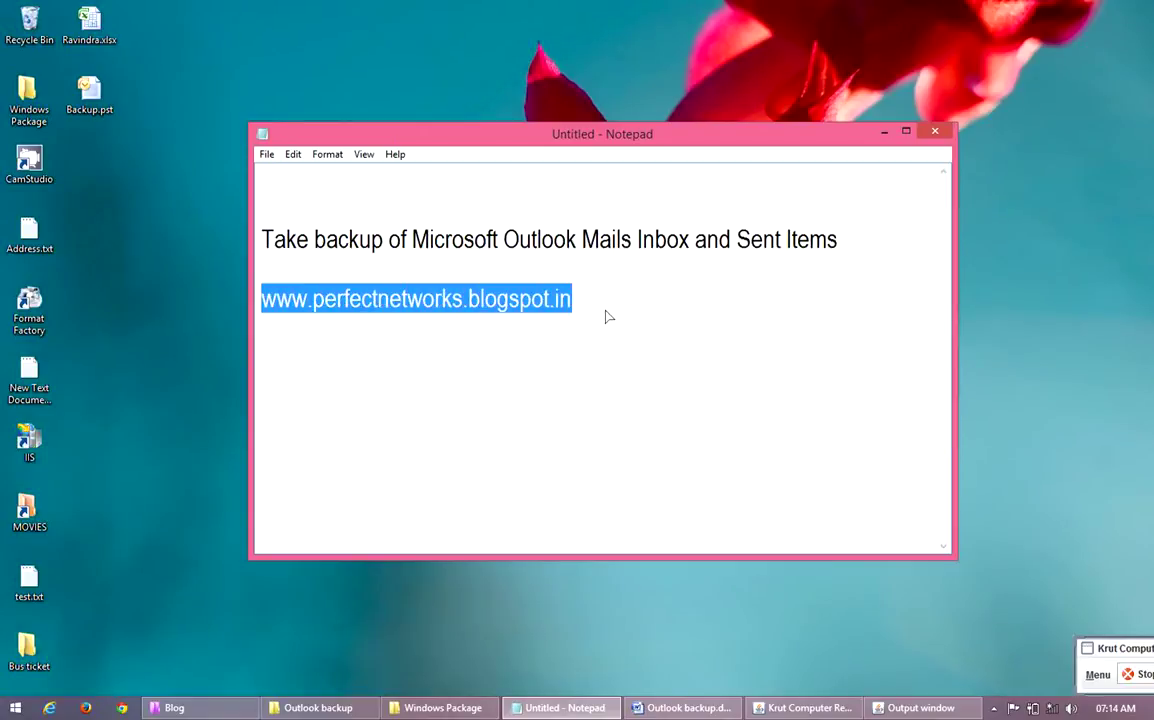